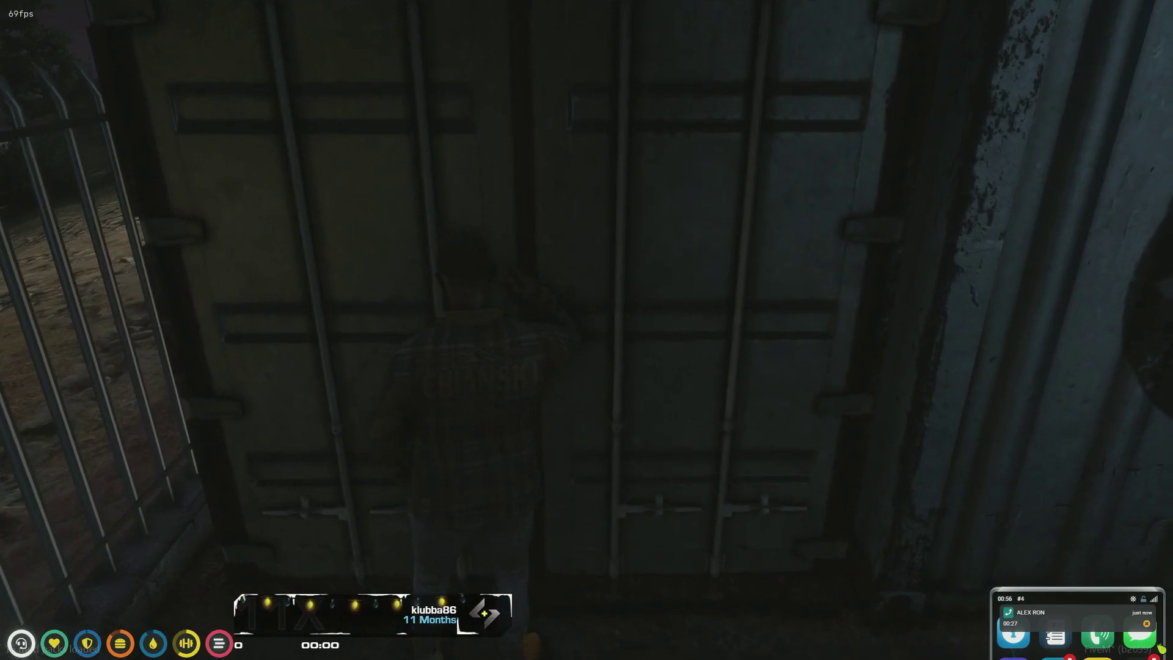
# Unlock the shipping container door with the Key to a Door and walk inside to the lathe.
pyautogui.press('e')
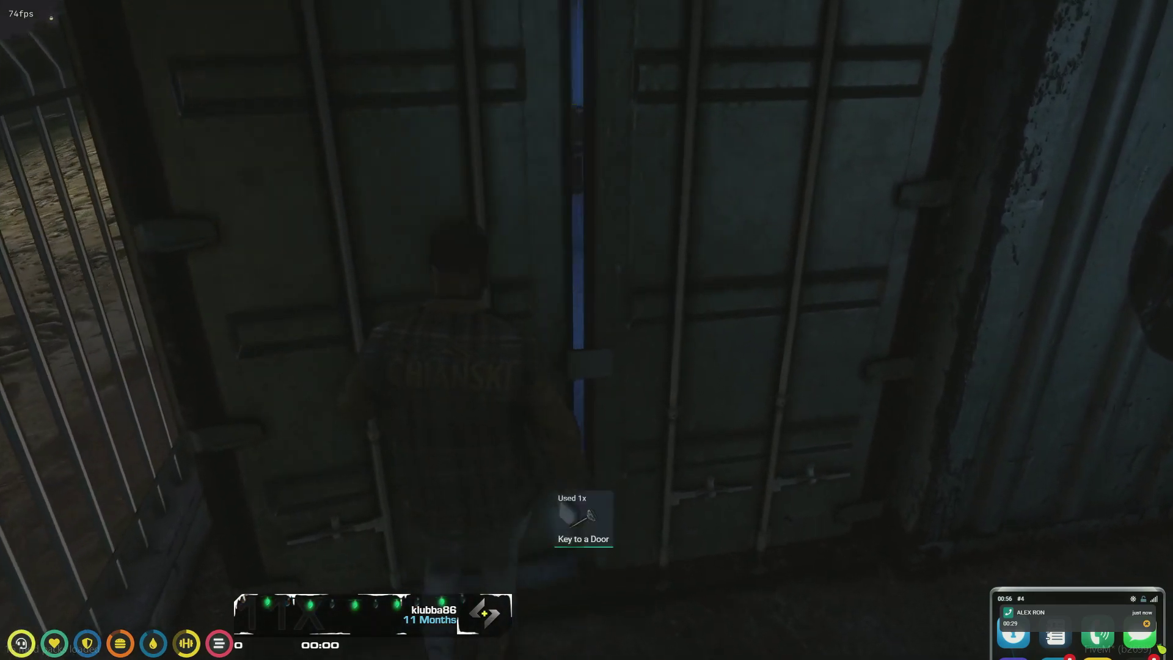
pyautogui.press('w')
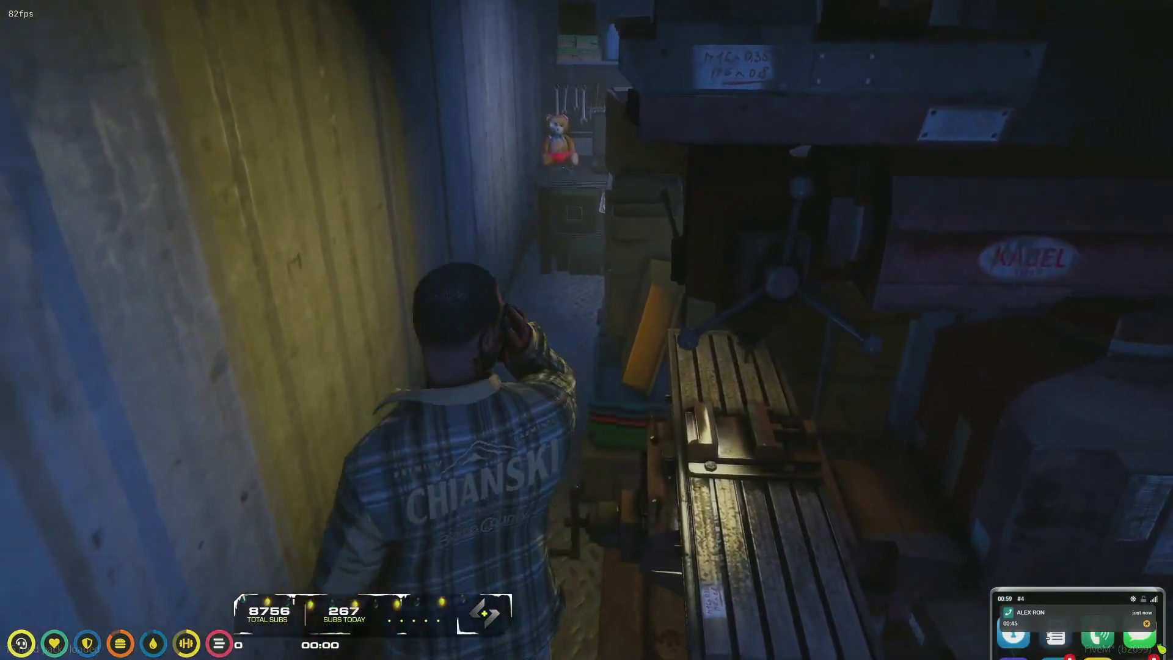
# Open the Crafting menu at the workbench to show weapon and tool recipes beside the inventory.
pyautogui.press('e')
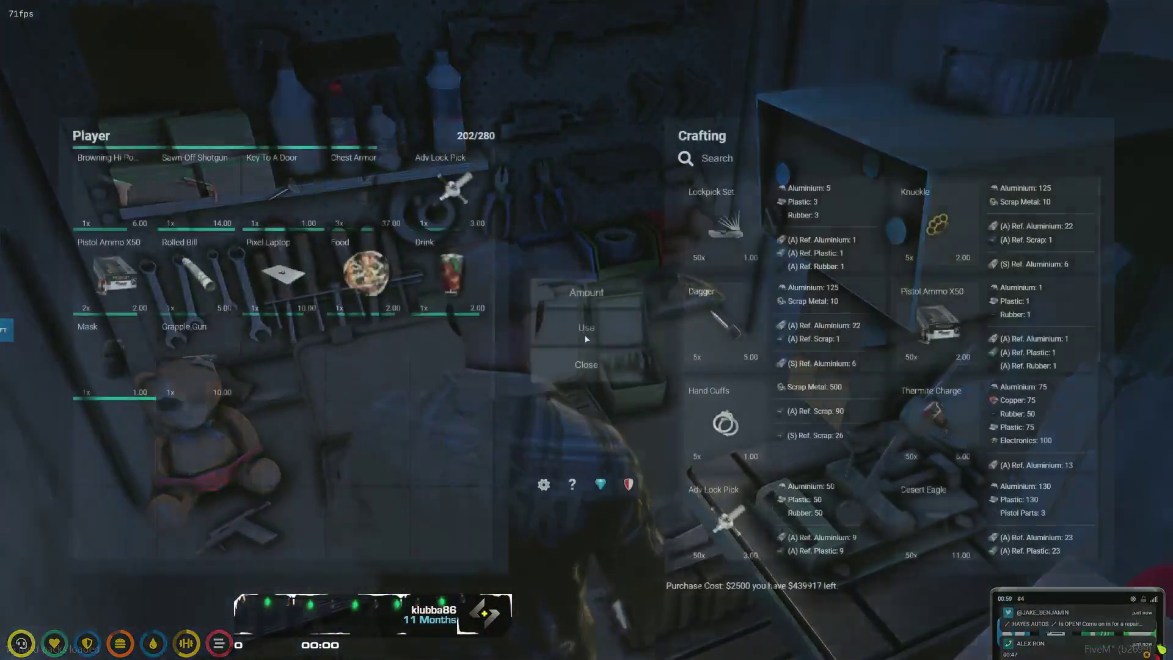
pyautogui.scroll(-3, 896, 336)
pyautogui.scroll(-3, 898, 338)
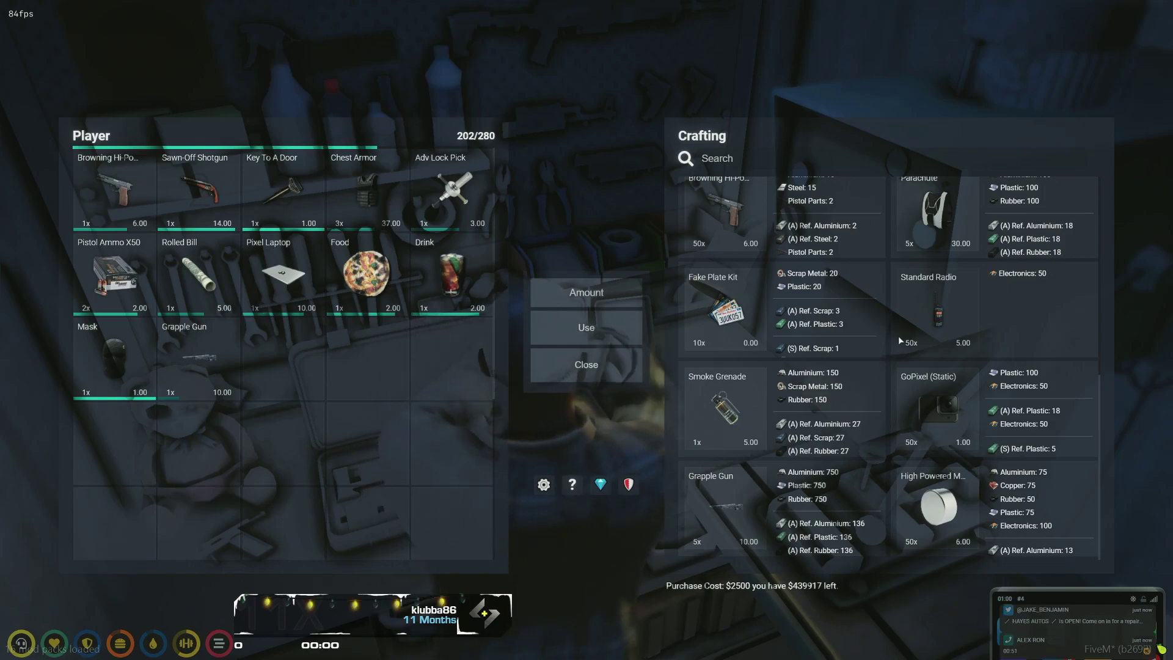
pyautogui.scroll(5, 899, 336)
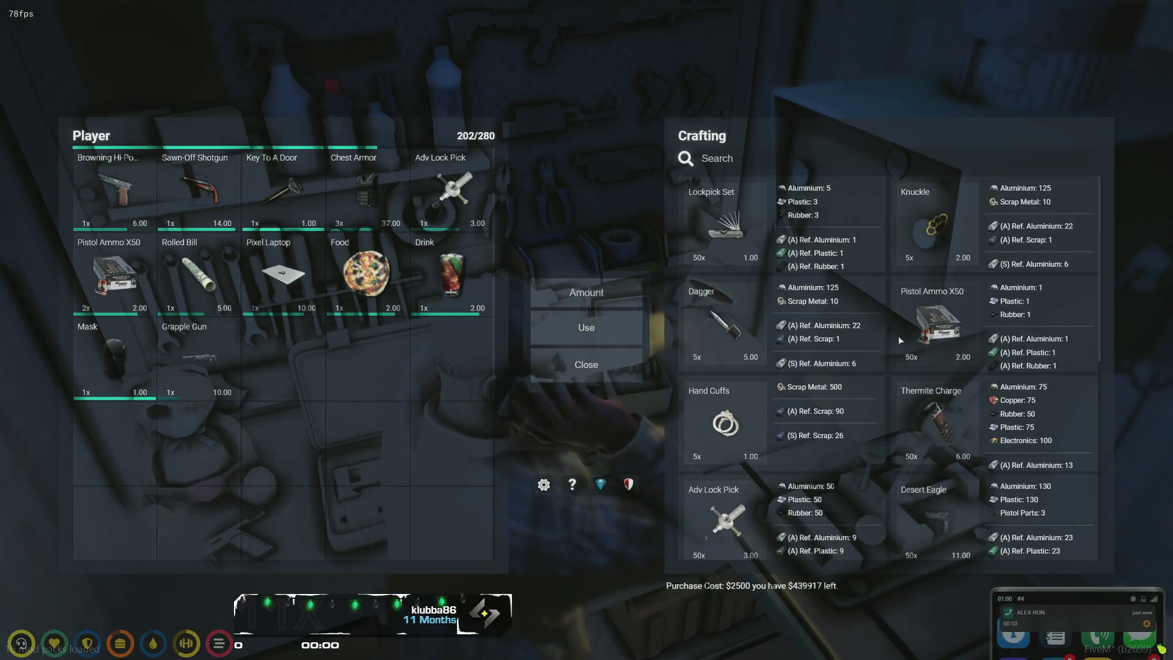
pyautogui.scroll(-4, 899, 336)
pyautogui.scroll(-2, 899, 335)
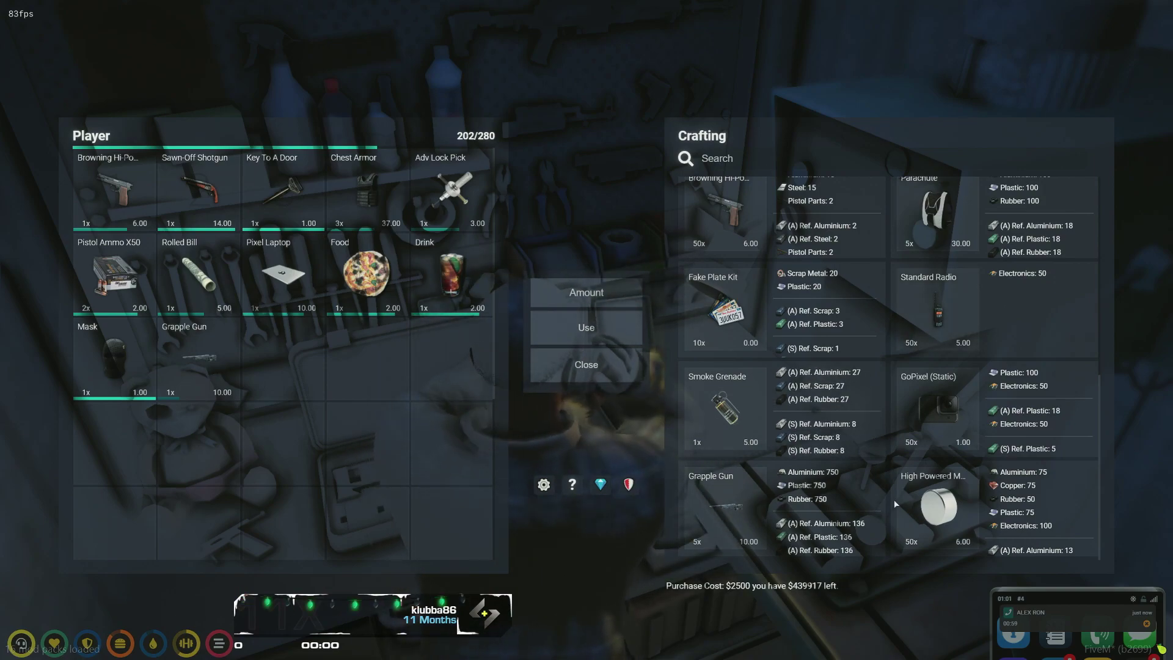
pyautogui.scroll(2, 880, 467)
pyautogui.scroll(2, 883, 463)
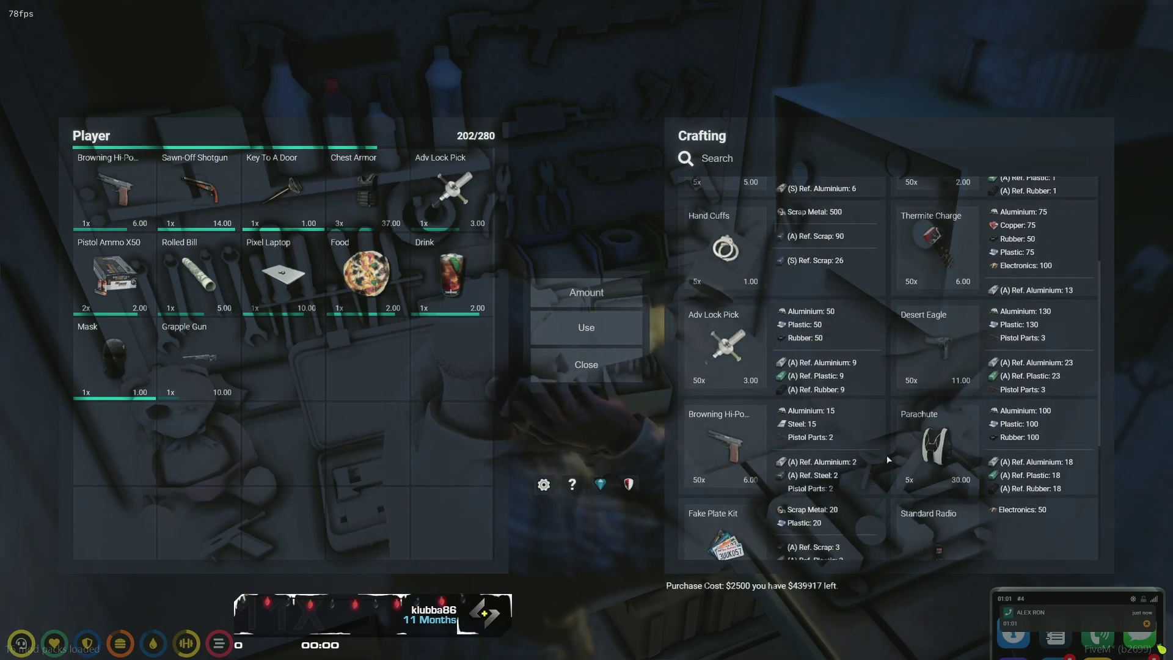
pyautogui.scroll(1, 886, 455)
pyautogui.scroll(1, 888, 453)
pyautogui.scroll(-1, 891, 448)
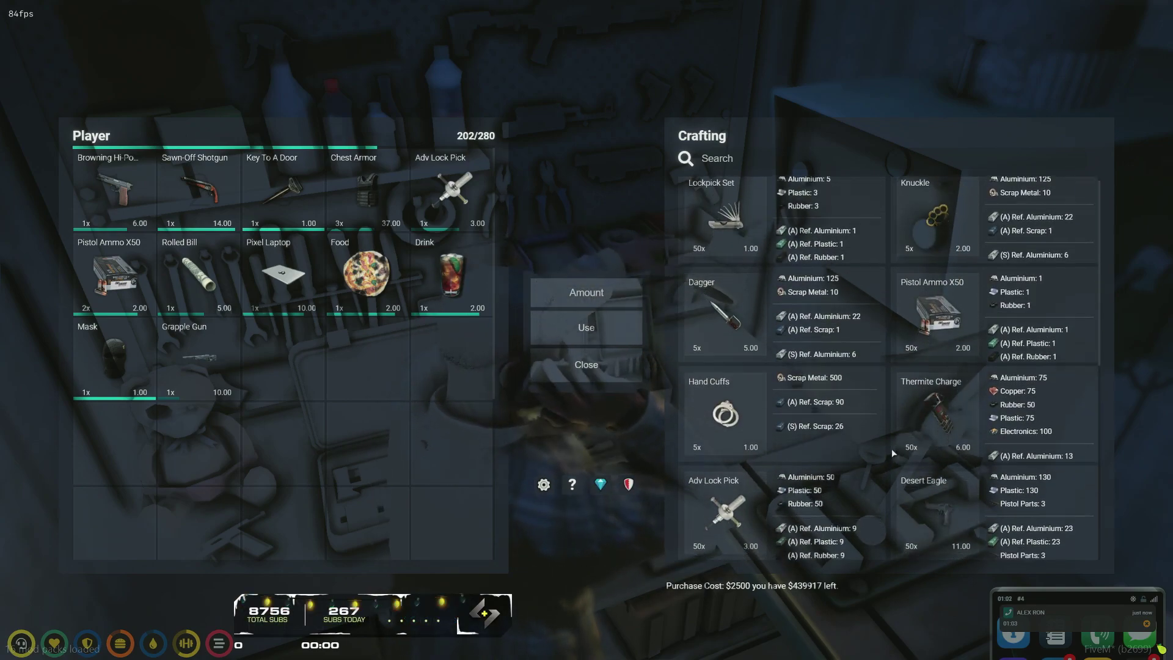
pyautogui.scroll(-2, 892, 448)
pyautogui.scroll(-3, 893, 448)
pyautogui.scroll(-1, 895, 448)
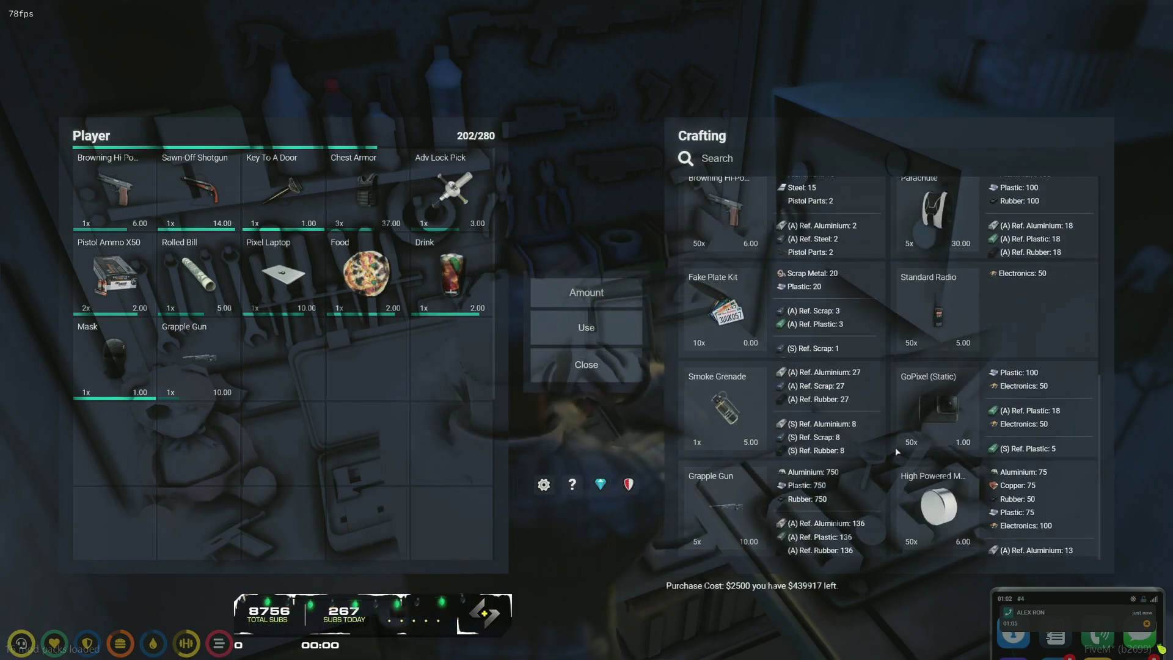
pyautogui.scroll(3, 897, 449)
pyautogui.scroll(2, 899, 451)
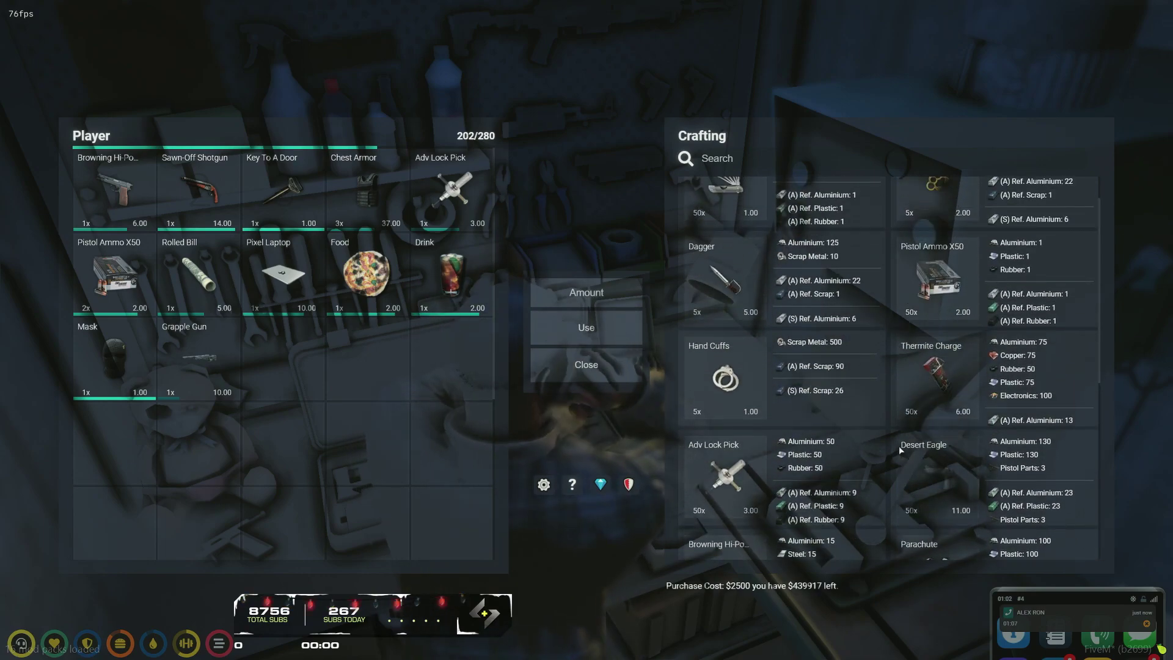
pyautogui.scroll(-2, 899, 446)
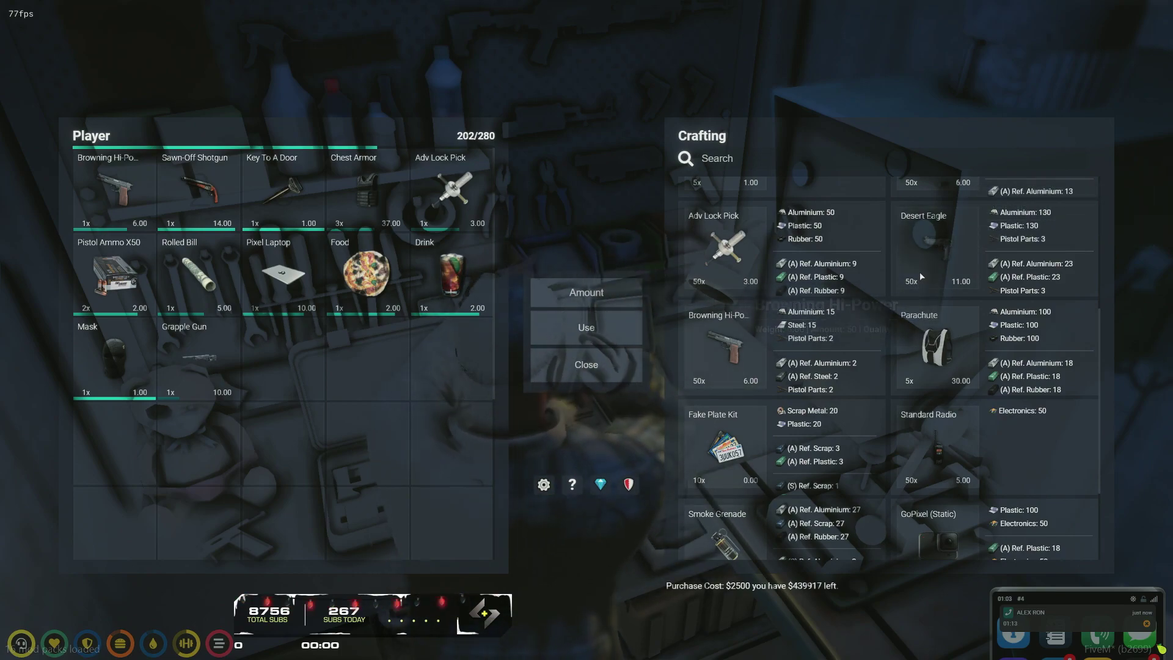
pyautogui.scroll(-2, 897, 292)
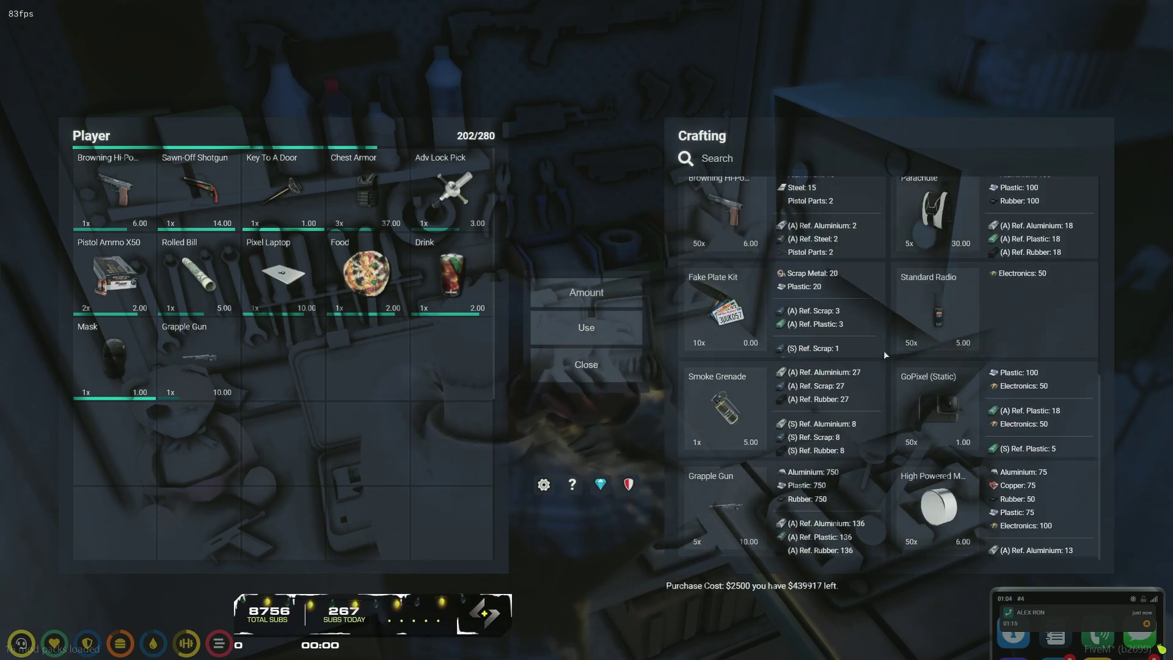
pyautogui.scroll(2, 898, 322)
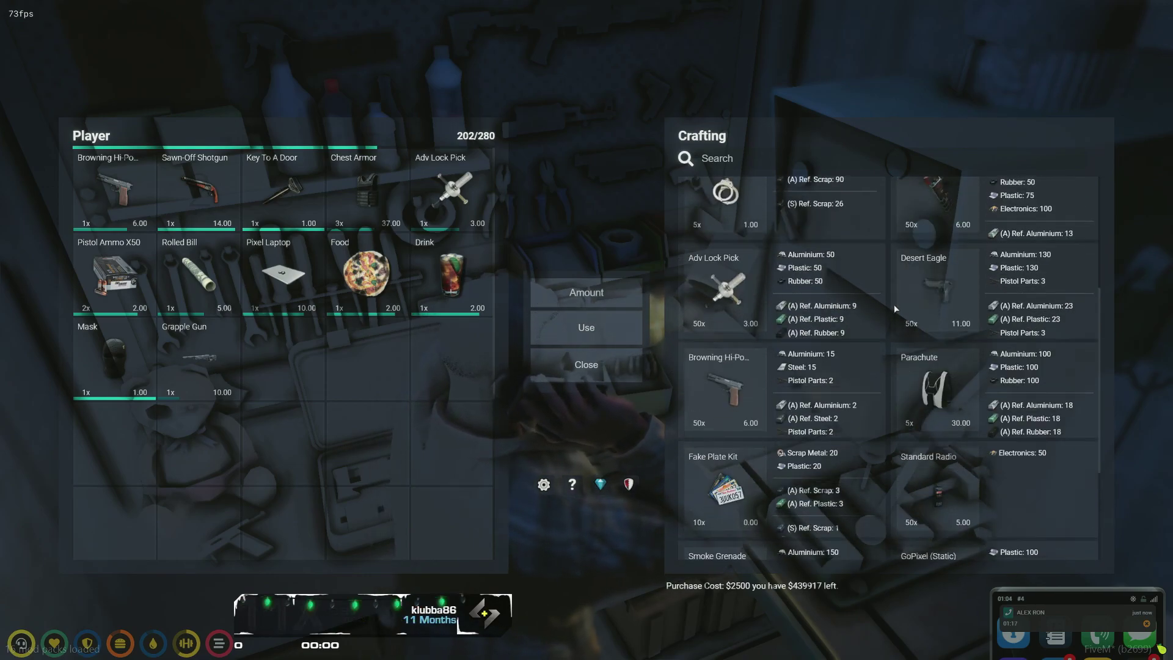
pyautogui.scroll(3, 895, 302)
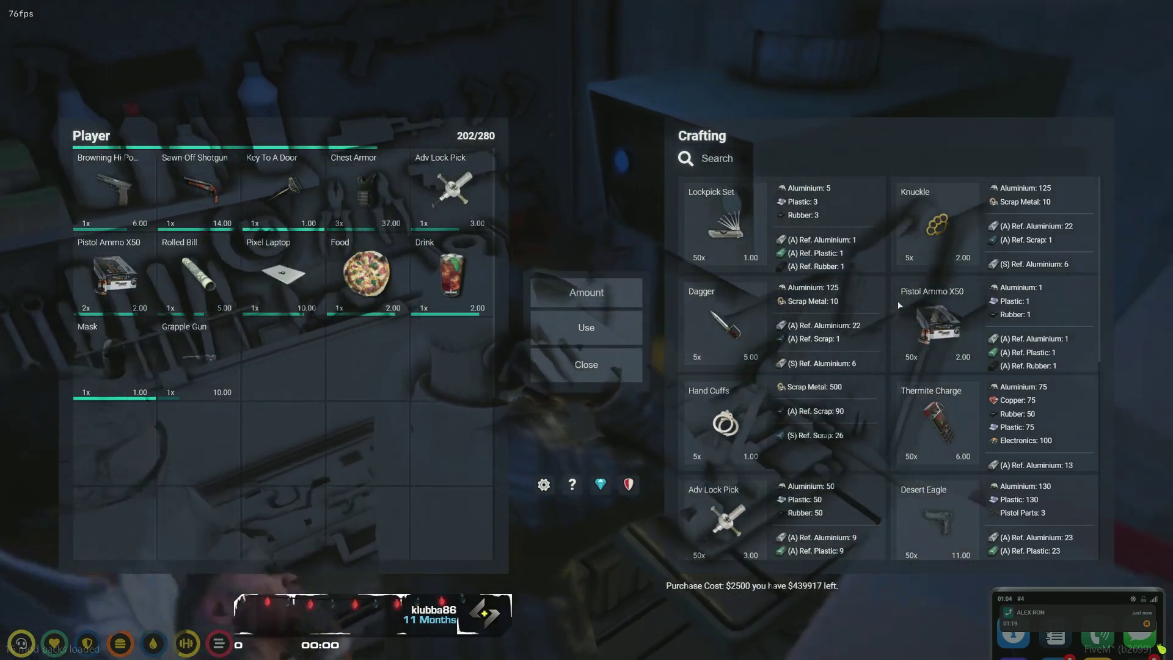